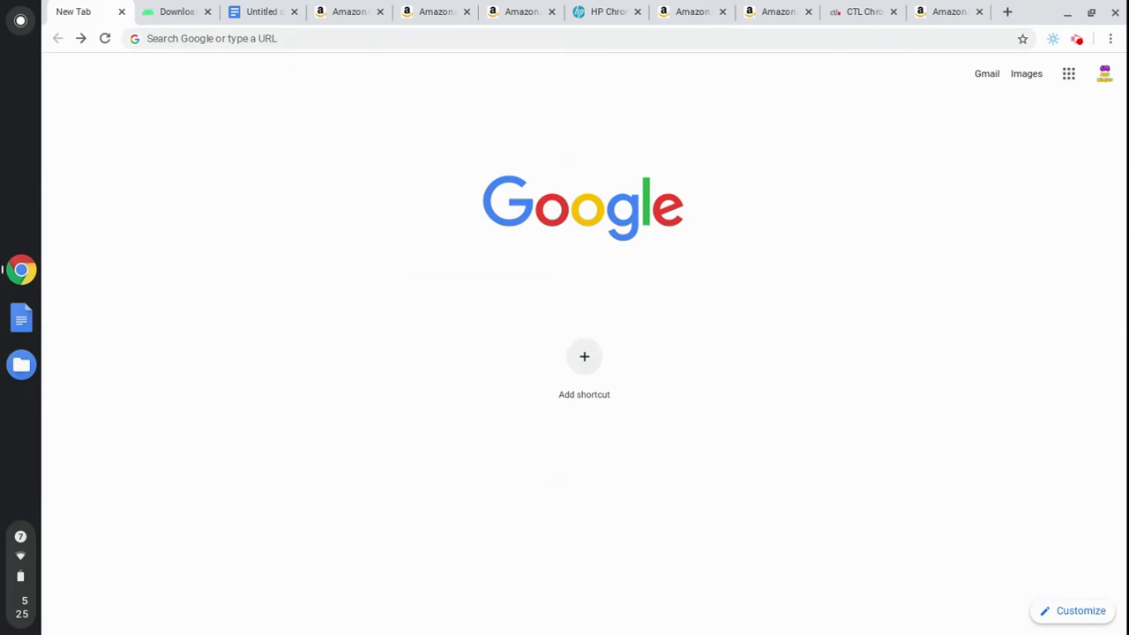
Download Android Studio for Chrome OS from the result of a Google search for "download android studio", agreeing to the terms and conditions.
key("Return")
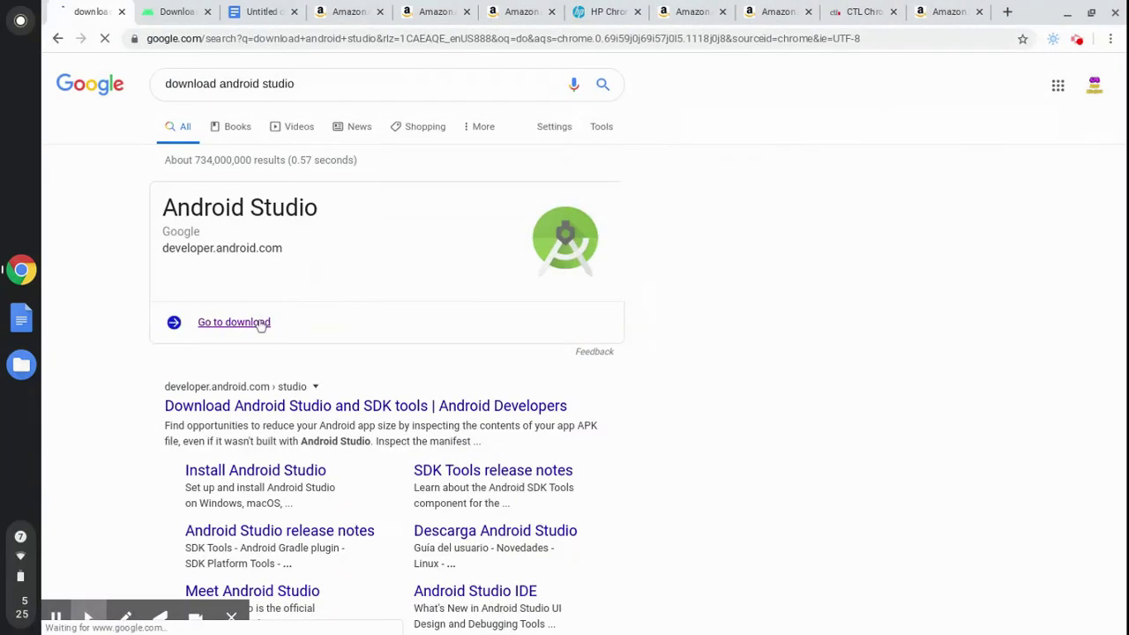
left_click(234, 322)
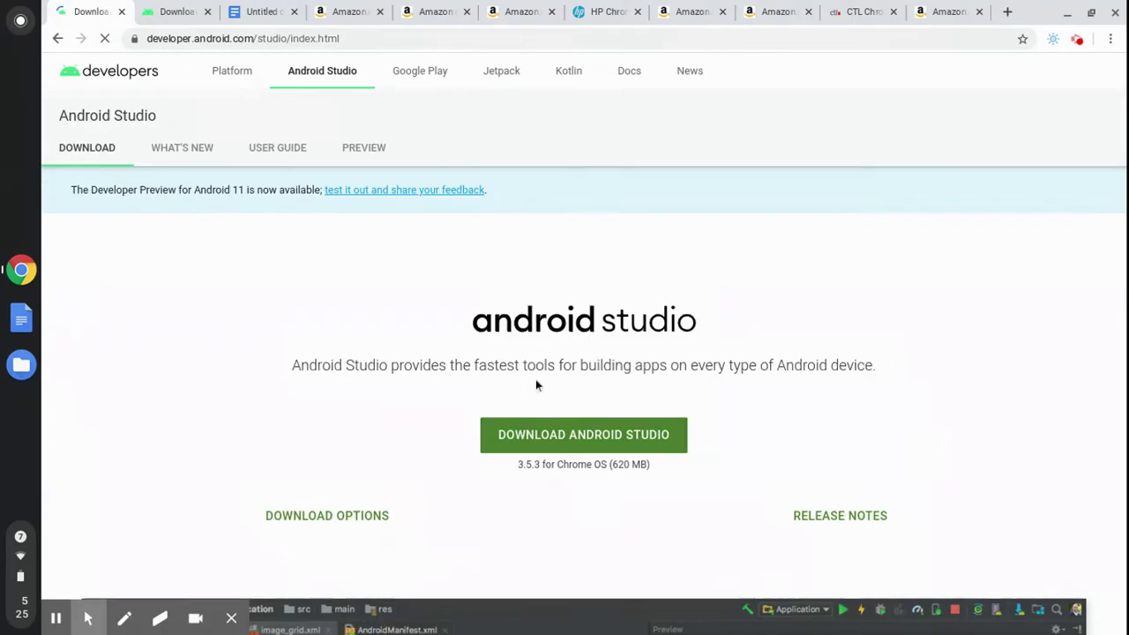
left_click(558, 446)
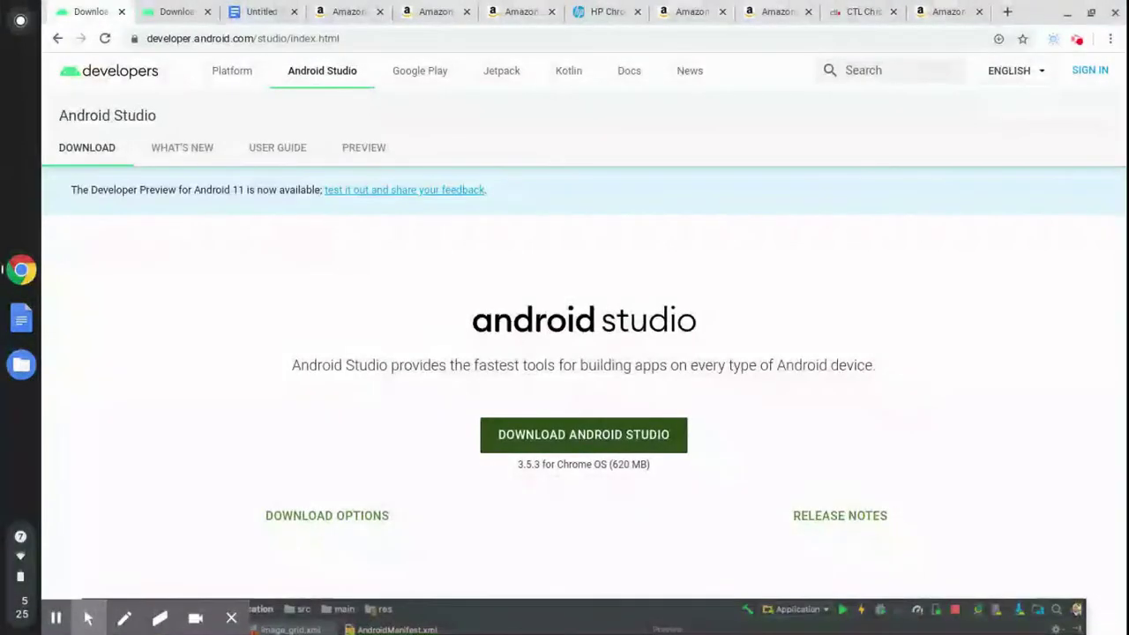
left_click(555, 446)
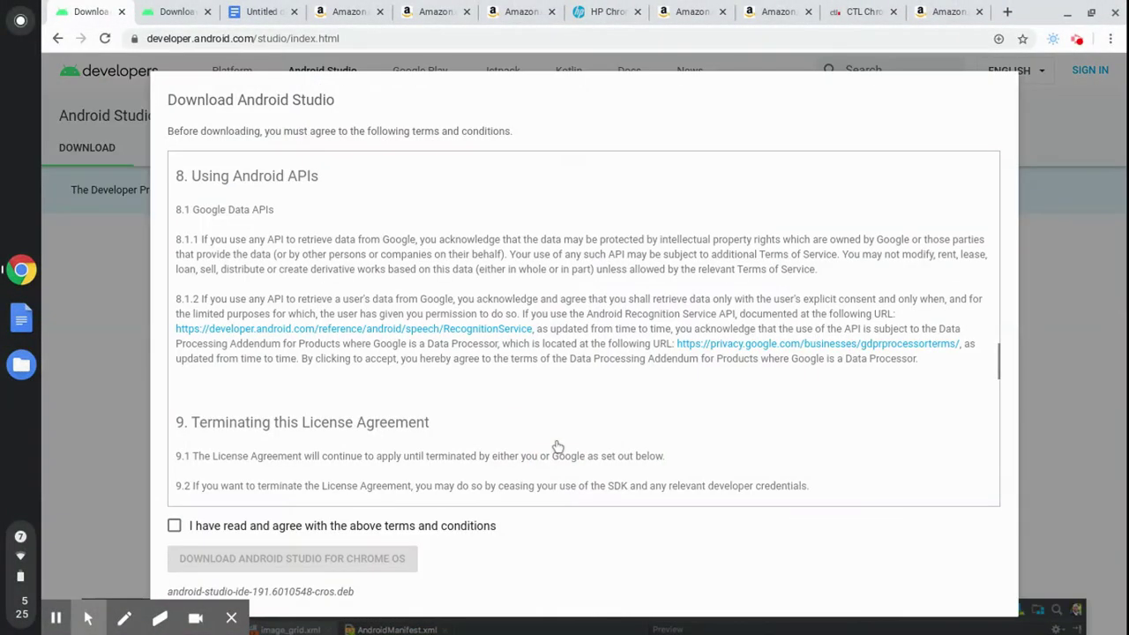
left_click(229, 527)
left_click(272, 560)
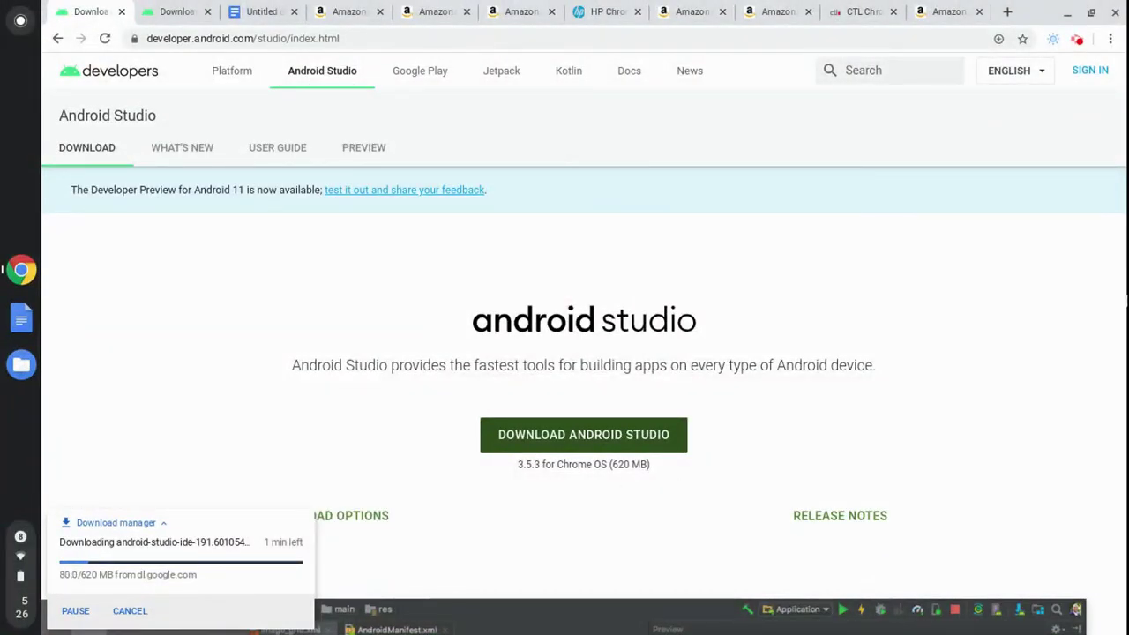
Examine the Chrome OS system requirements and recommended devices on the Android Studio download page.
scroll(1088, 350, "down", 3)
scroll(1088, 349, "down", 20)
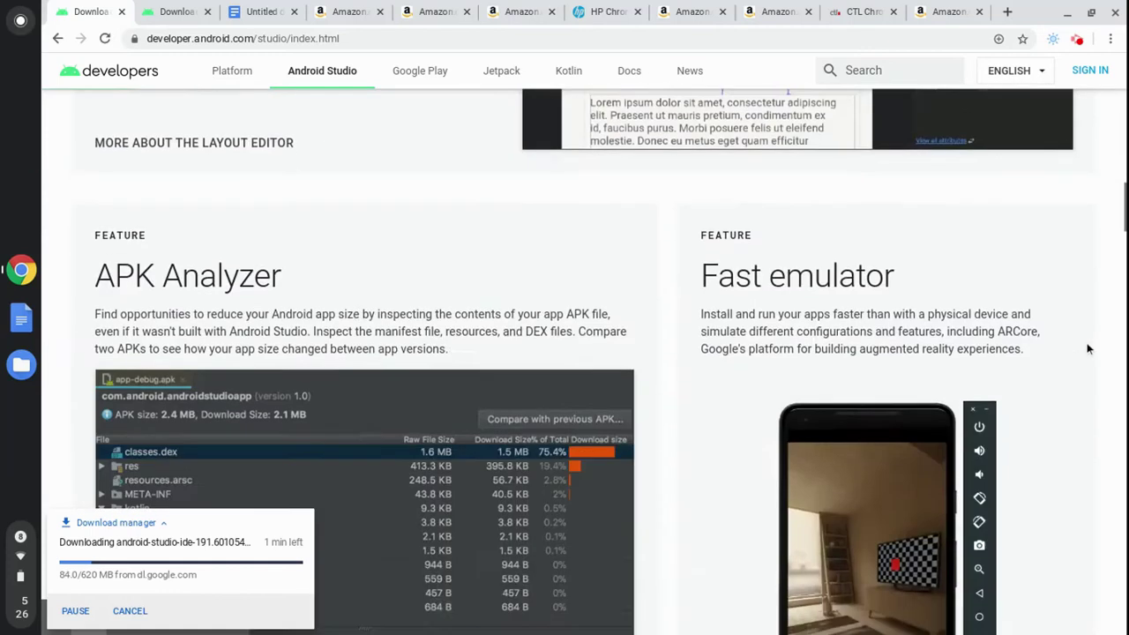
scroll(1088, 349, "down", 20)
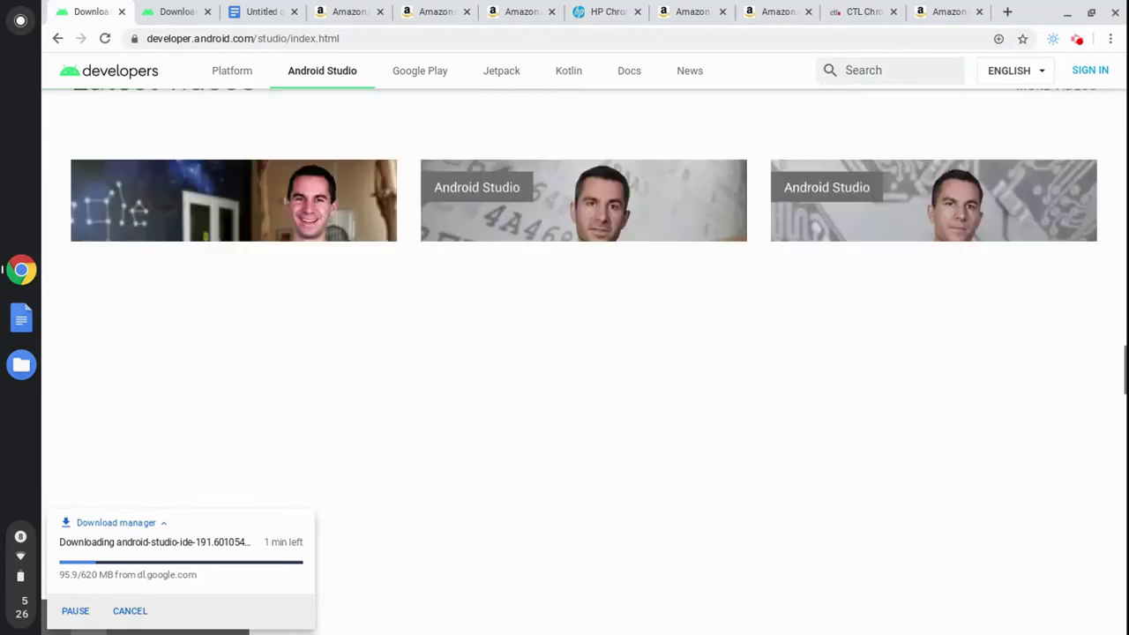
scroll(585, 362, "down", 8)
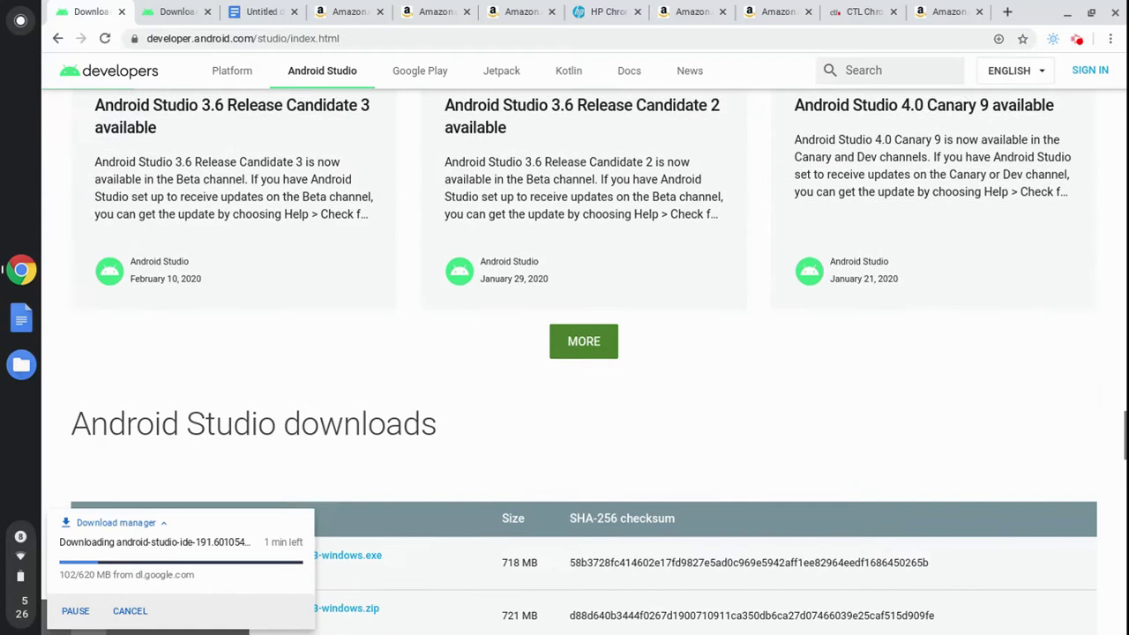
scroll(585, 362, "down", 10)
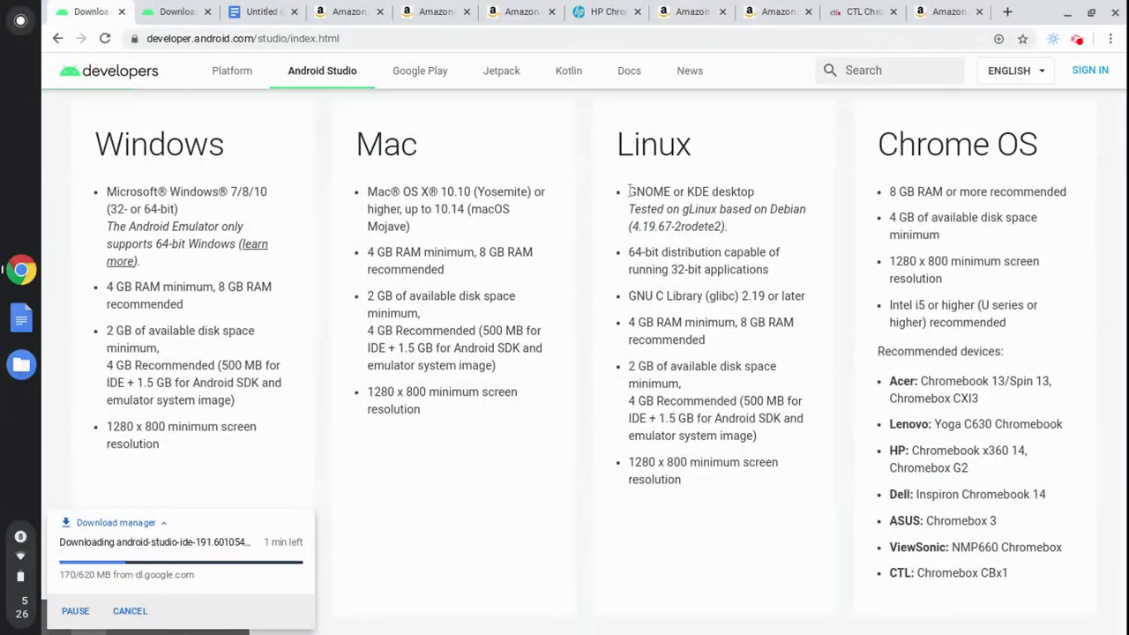
Review the open store pages for the recommended Acer, Lenovo, HP, ASUS and CTL devices, ending with the Acer R11 Chromebook.
left_click(350, 12)
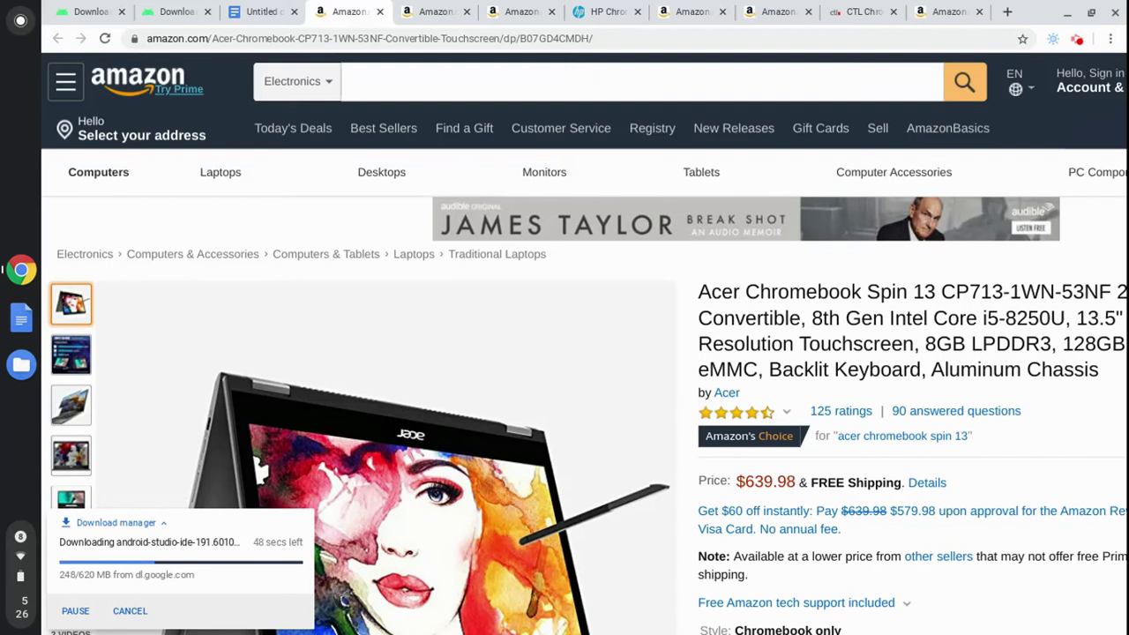
left_click(442, 13)
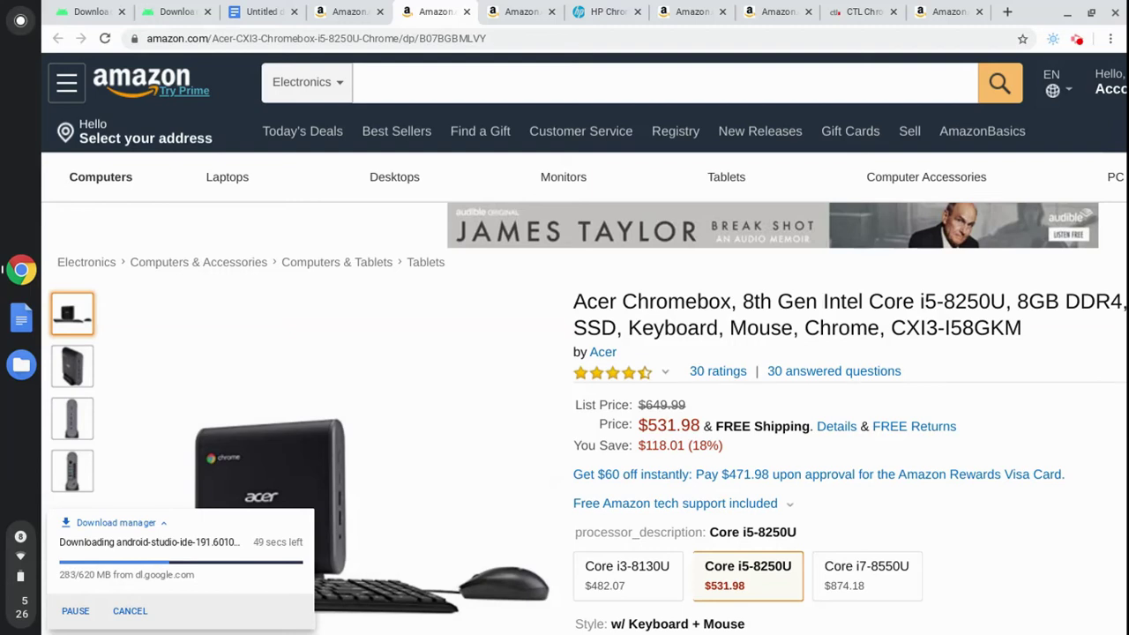
left_click(509, 12)
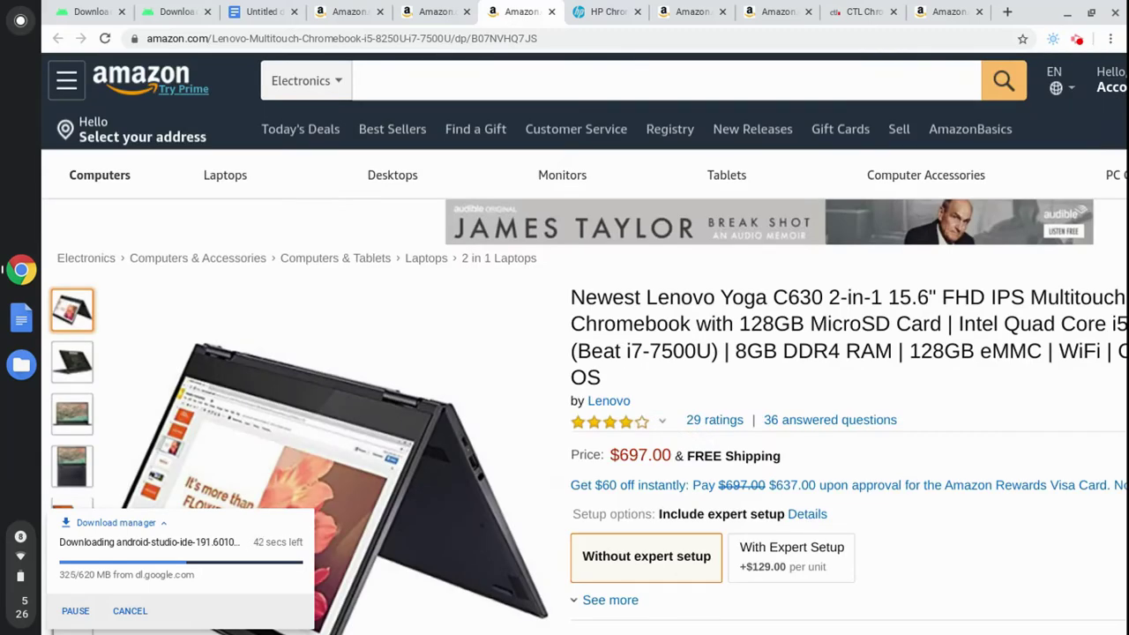
left_click(616, 8)
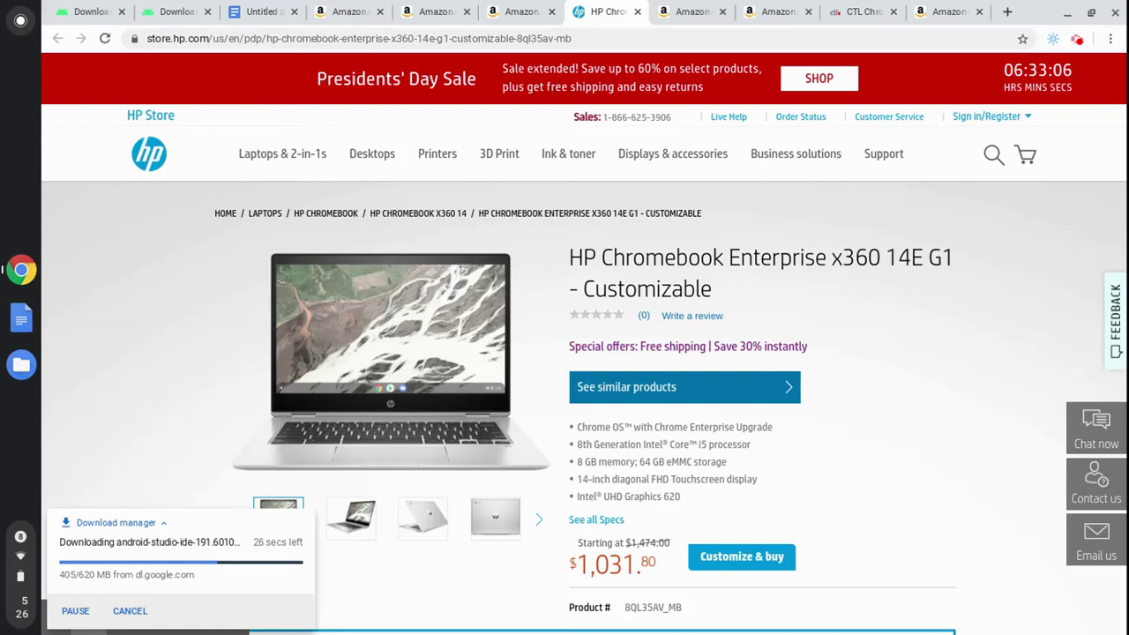
left_click(703, 11)
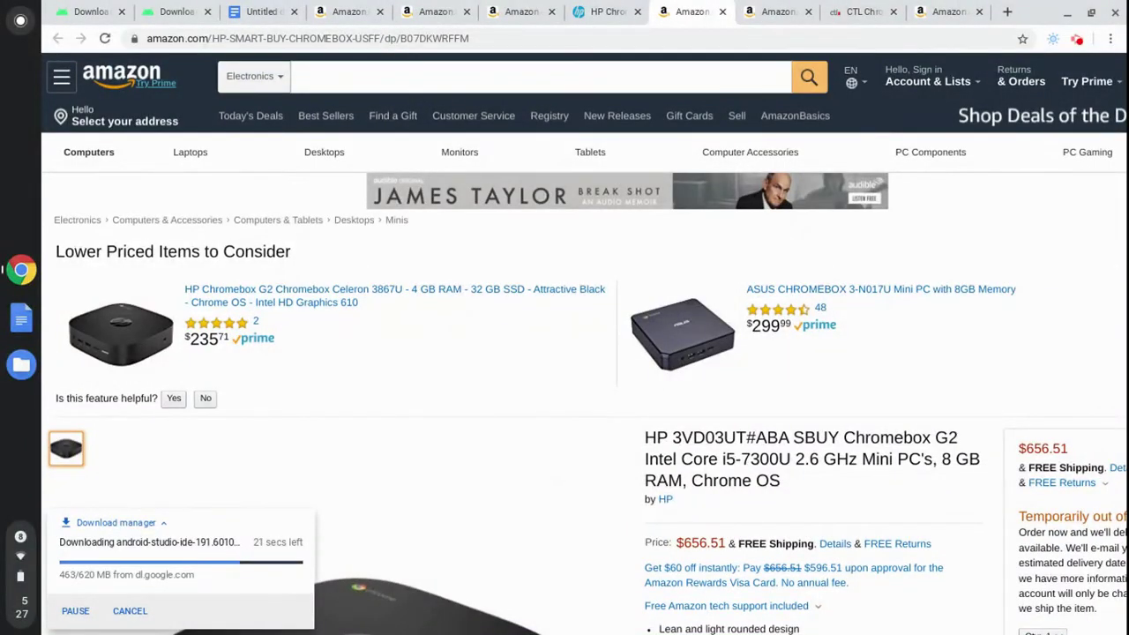
left_click(765, 11)
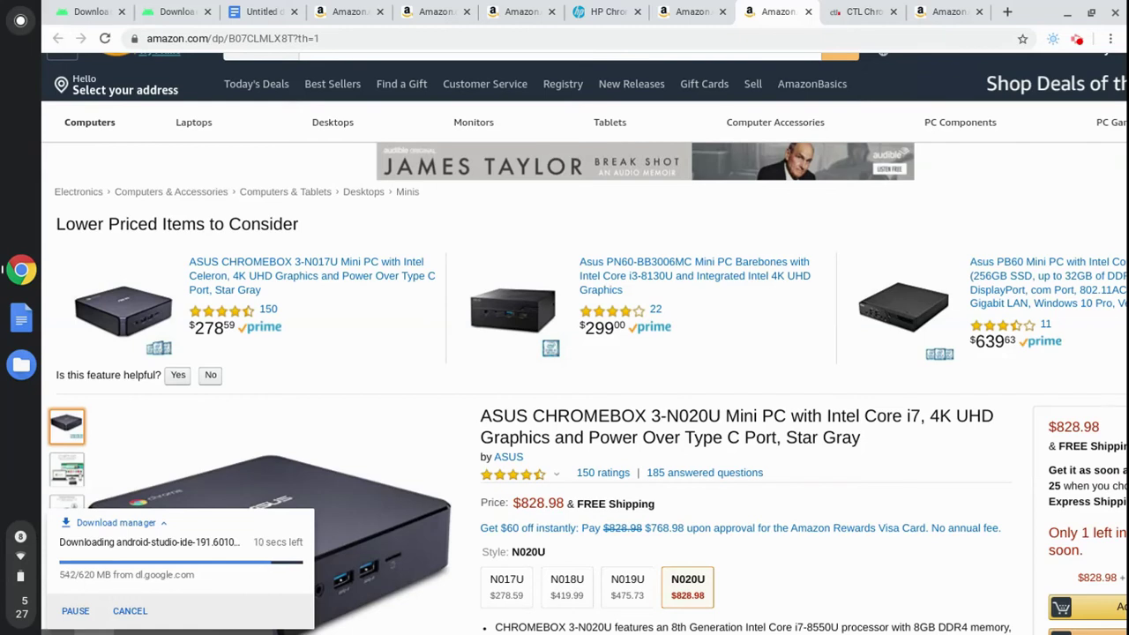
left_click(860, 12)
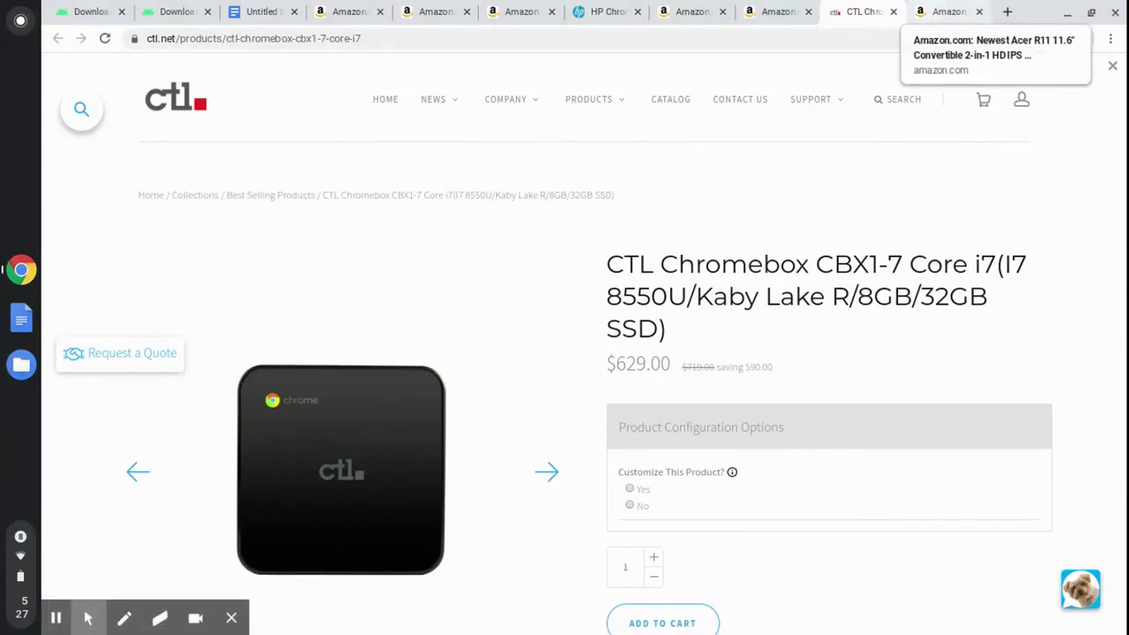
left_click(936, 13)
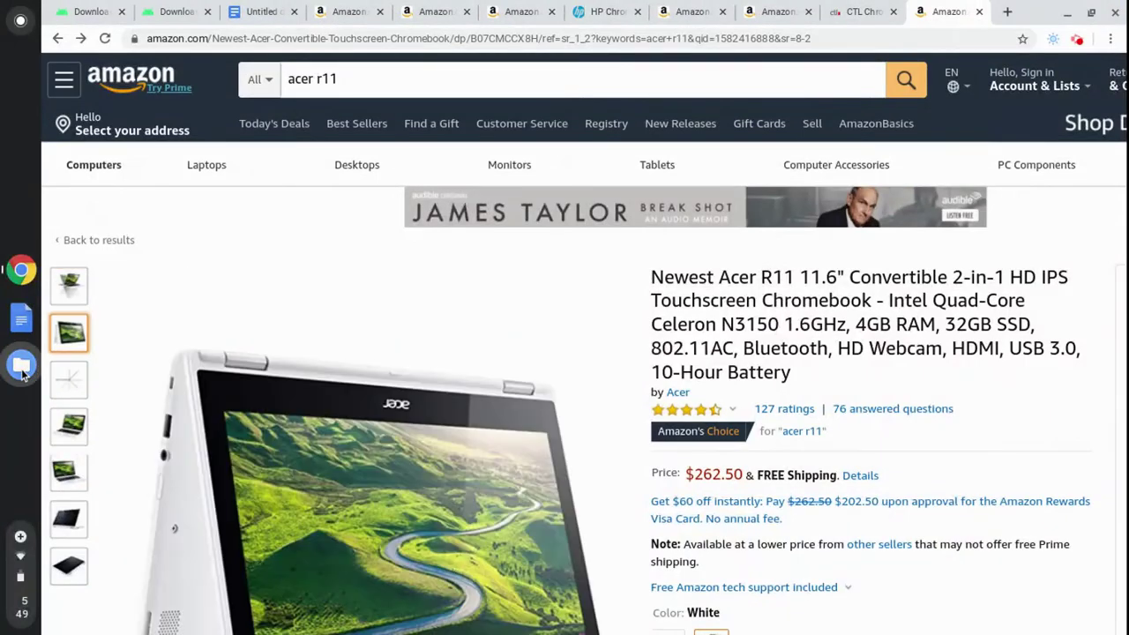
Open the Files app beside the browser and go to the Downloads folder.
key("alt+shift+m")
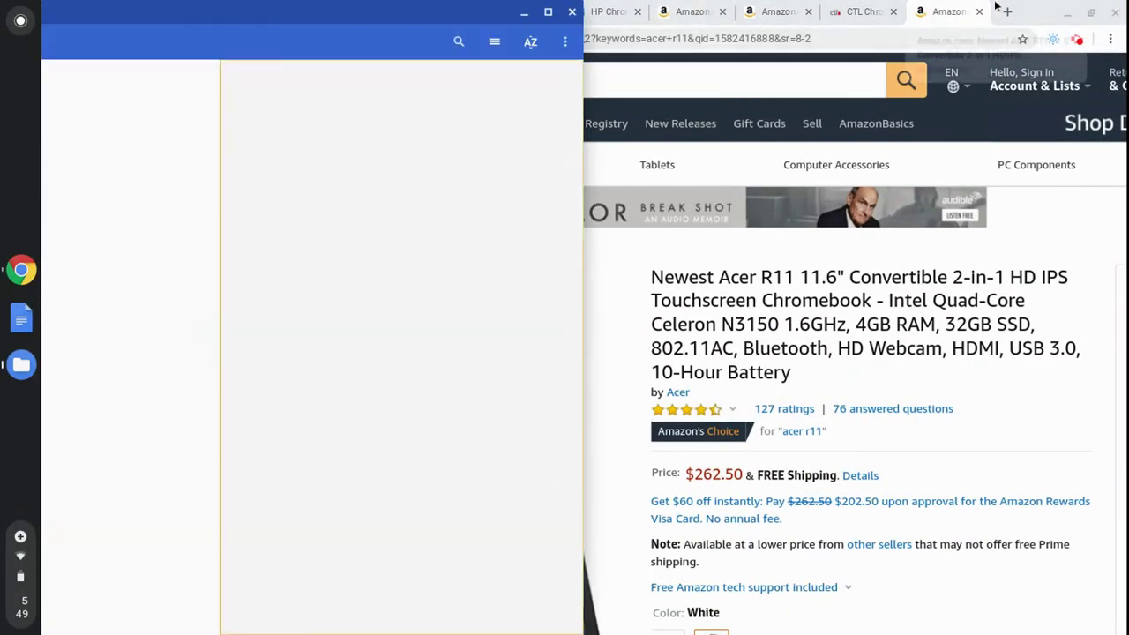
key("ctrl+w")
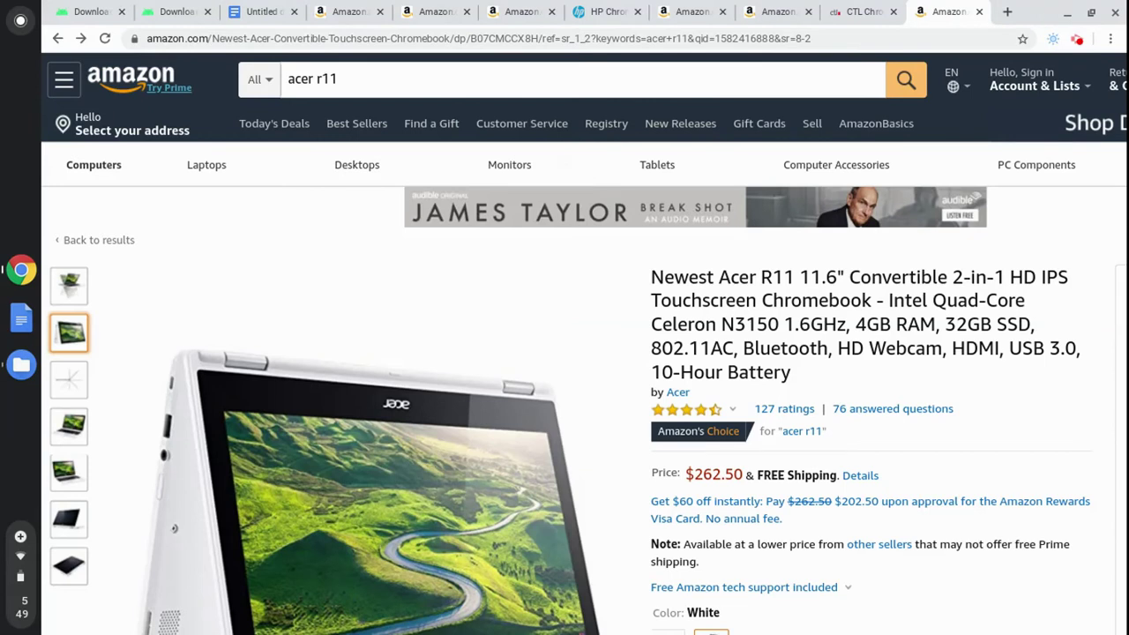
key("alt+shift+m")
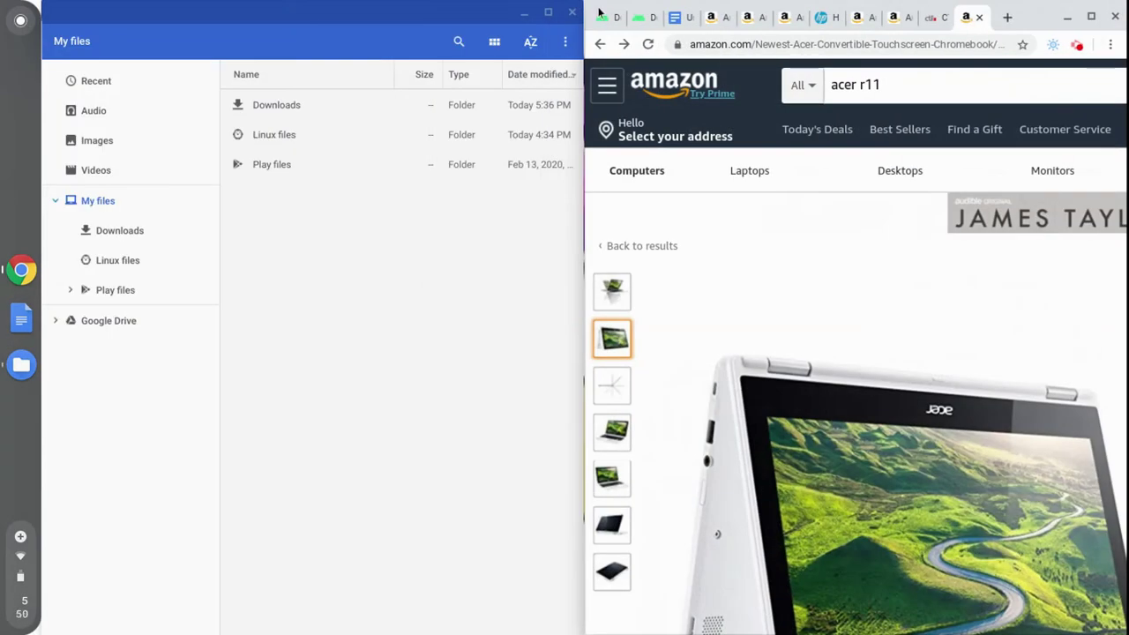
double_click(281, 105)
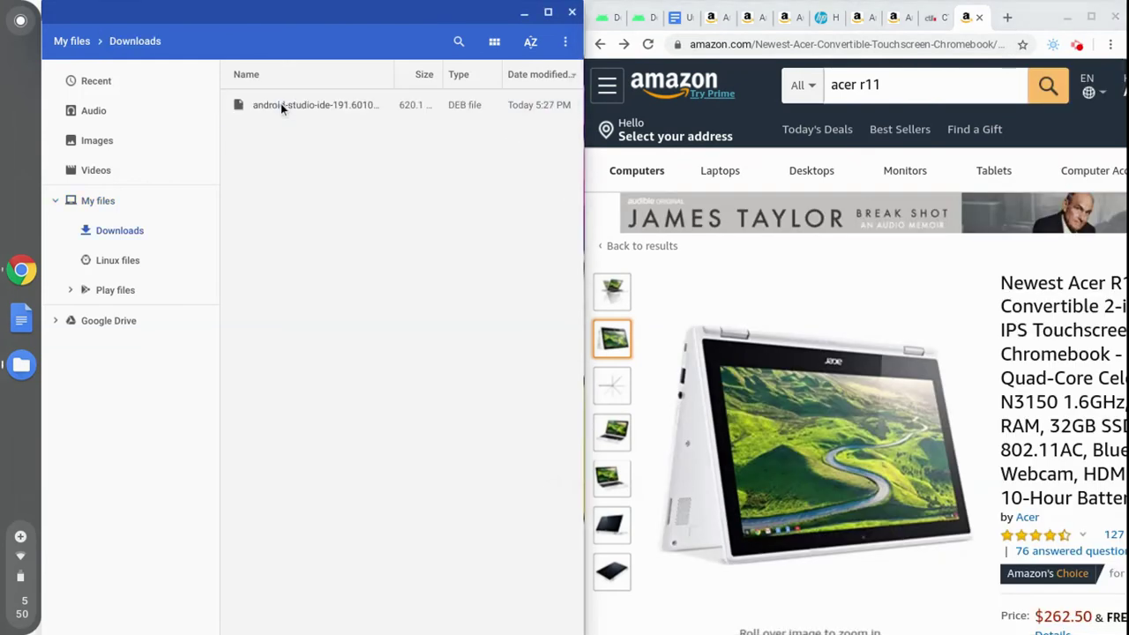
Install the downloaded Android Studio DEB package with Linux (Beta) and dismiss the installation dialog.
double_click(281, 105)
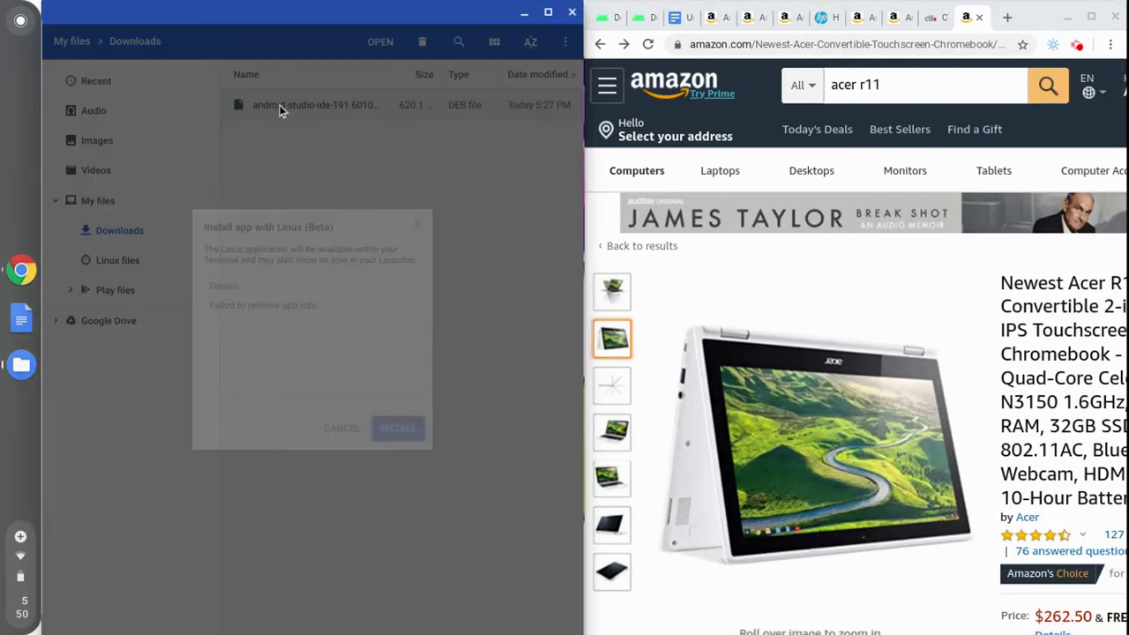
left_click(392, 431)
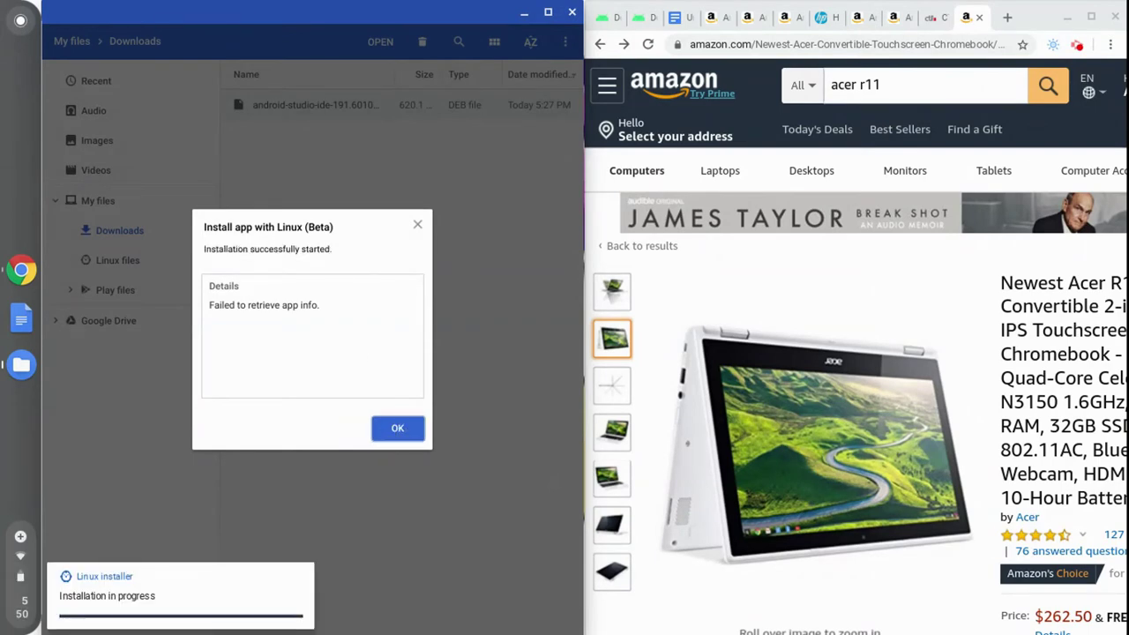
left_click(394, 431)
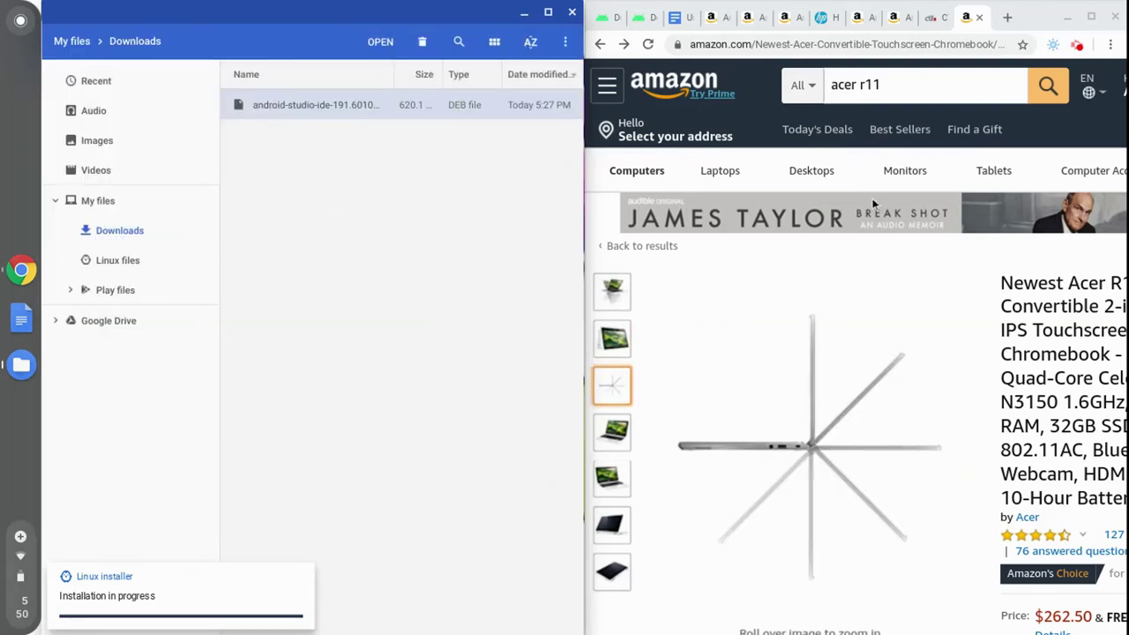
left_click(1042, 11)
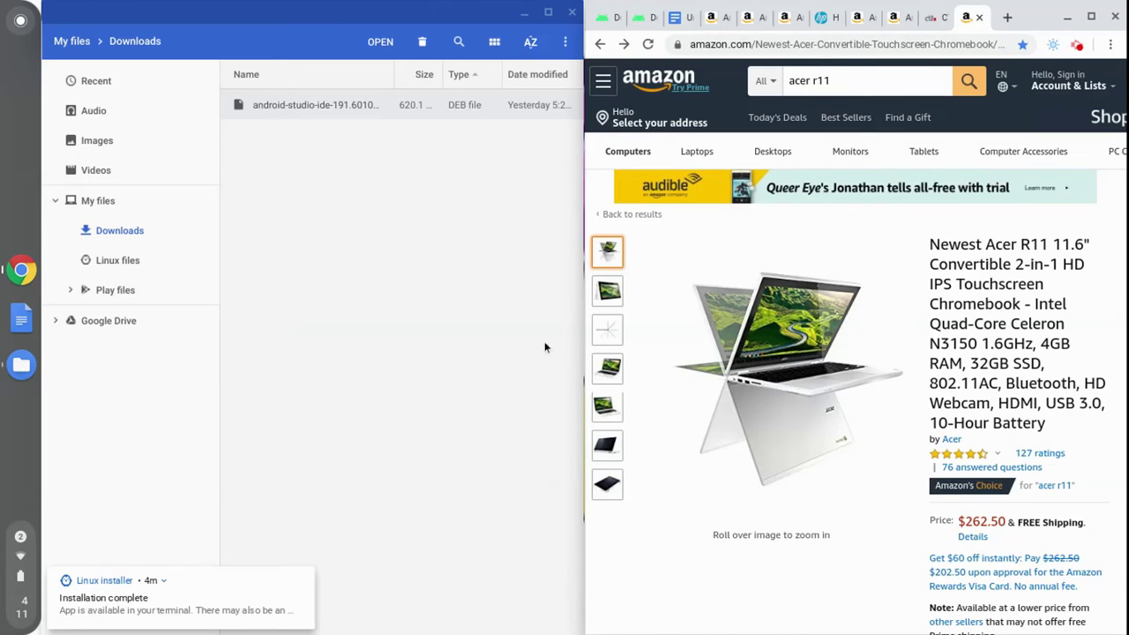
Launch Android Studio without importing settings and agree to send usage statistics to Google.
left_click(184, 607)
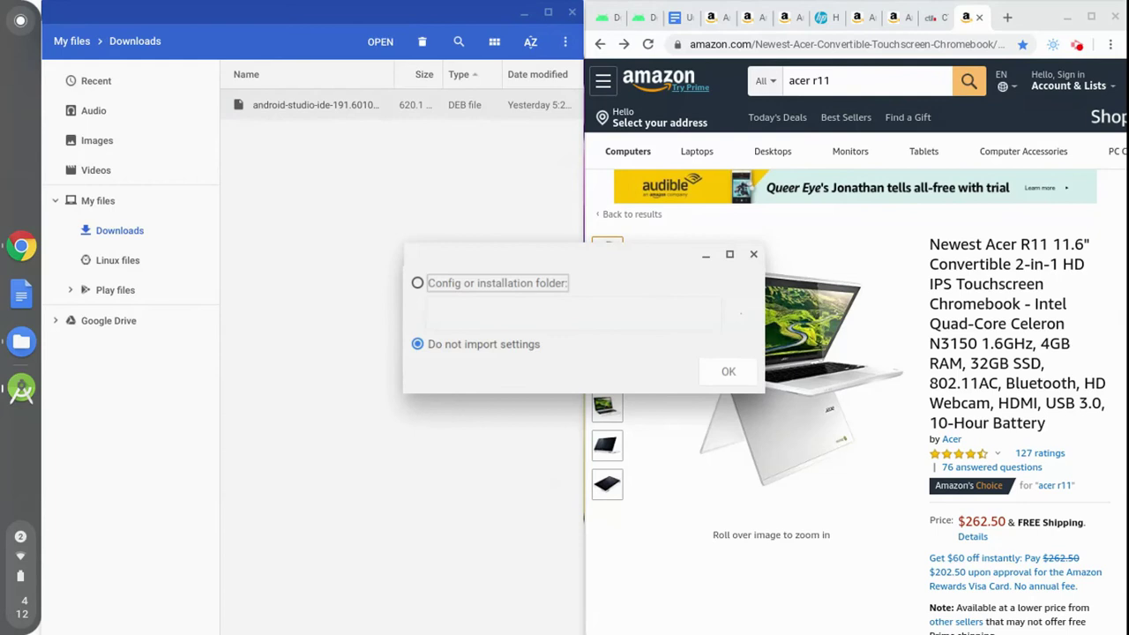
left_click(733, 374)
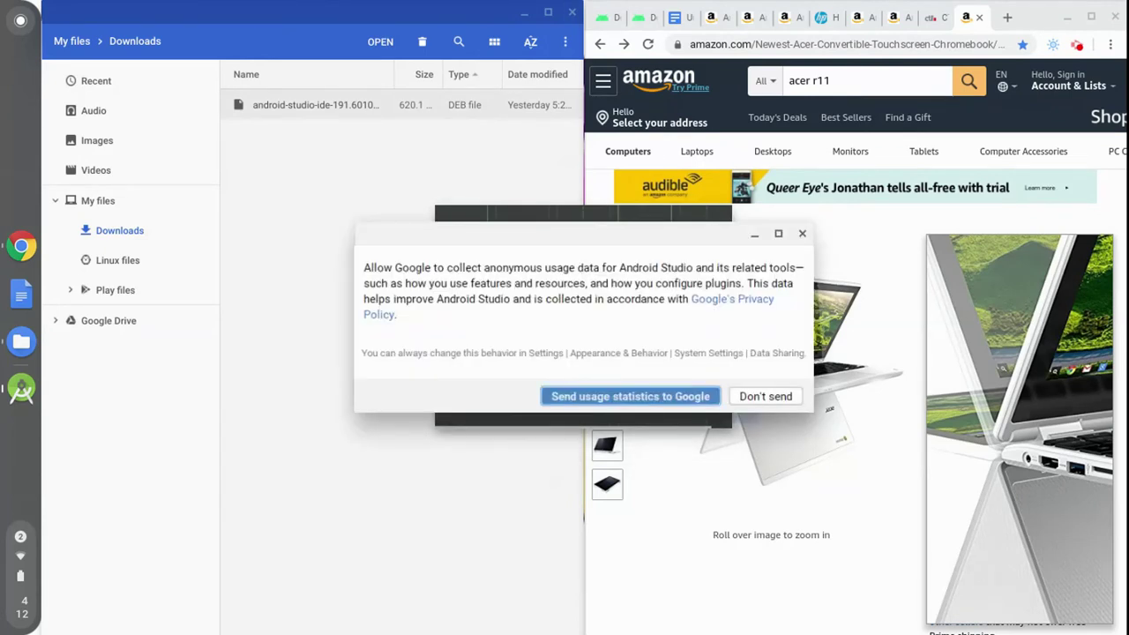
left_click(644, 399)
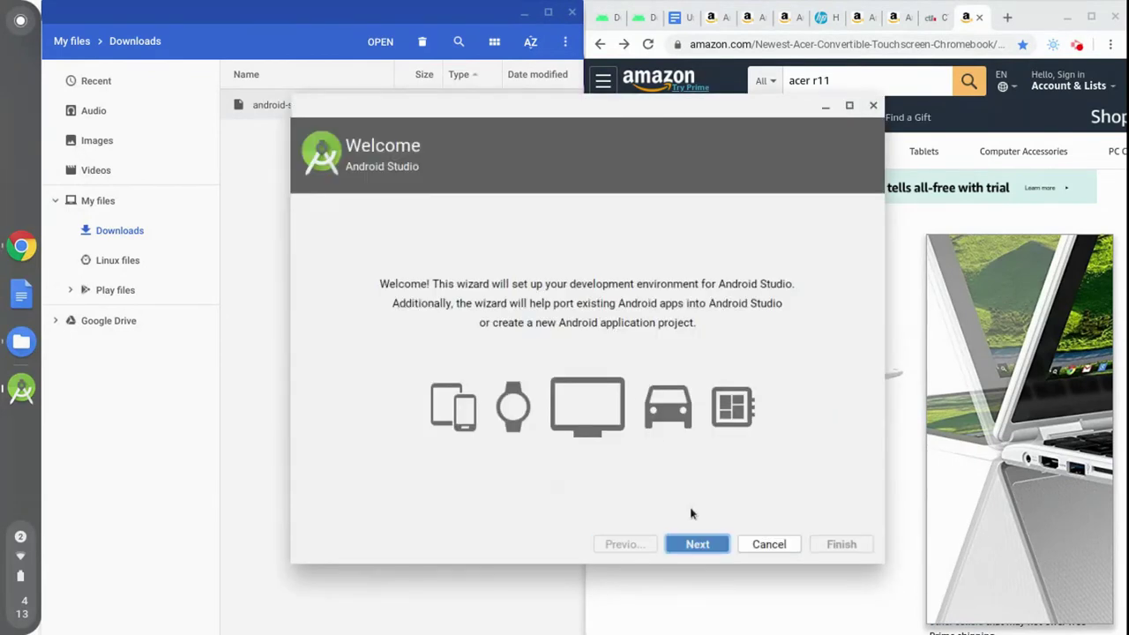
Complete the Android Studio setup wizard with the Standard install type and Light theme, downloading the listed SDK components.
left_click(698, 545)
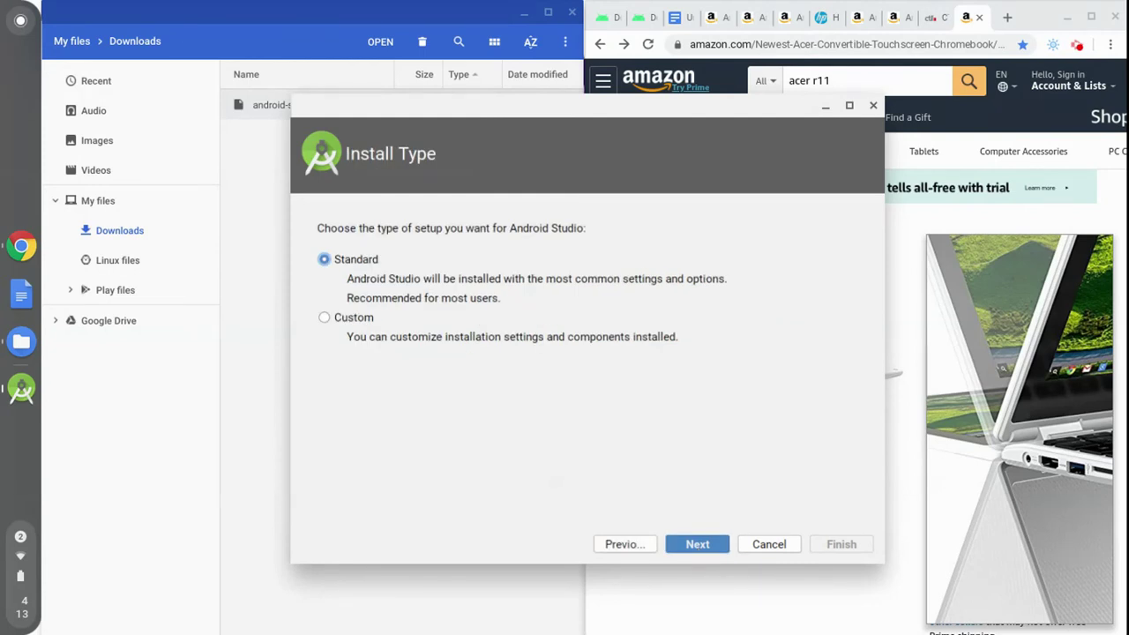
left_click(698, 547)
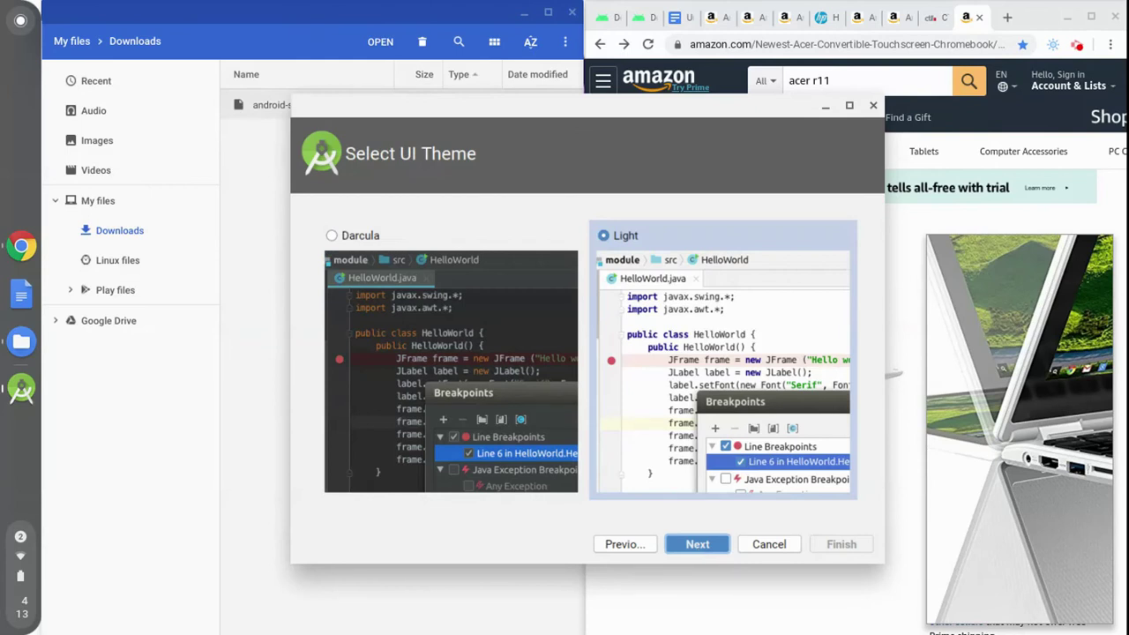
left_click(698, 551)
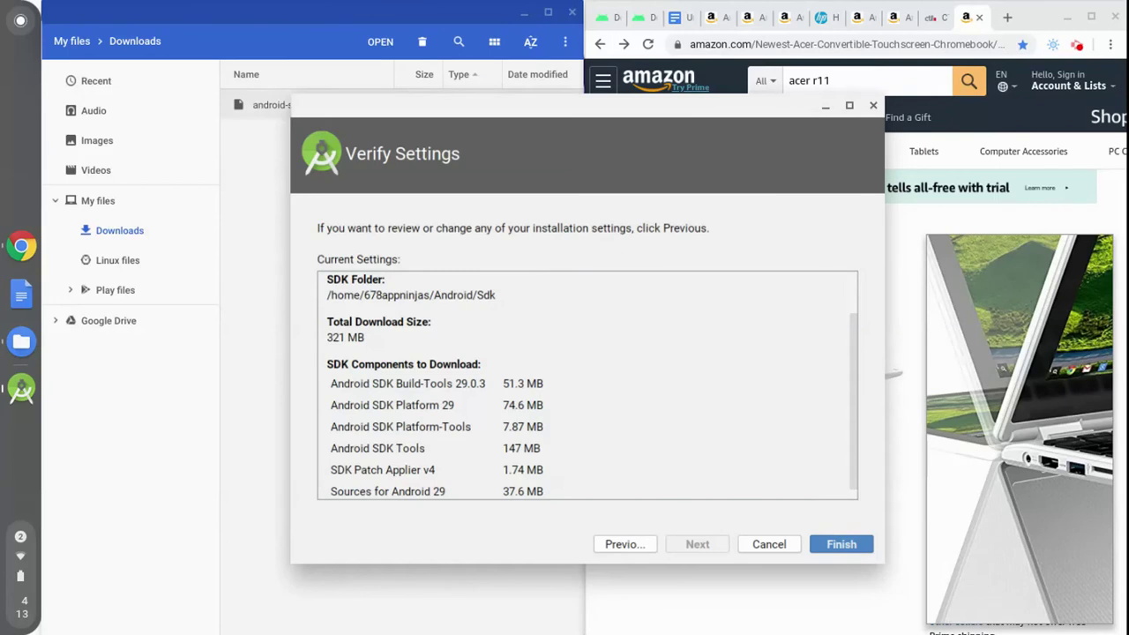
left_click(842, 544)
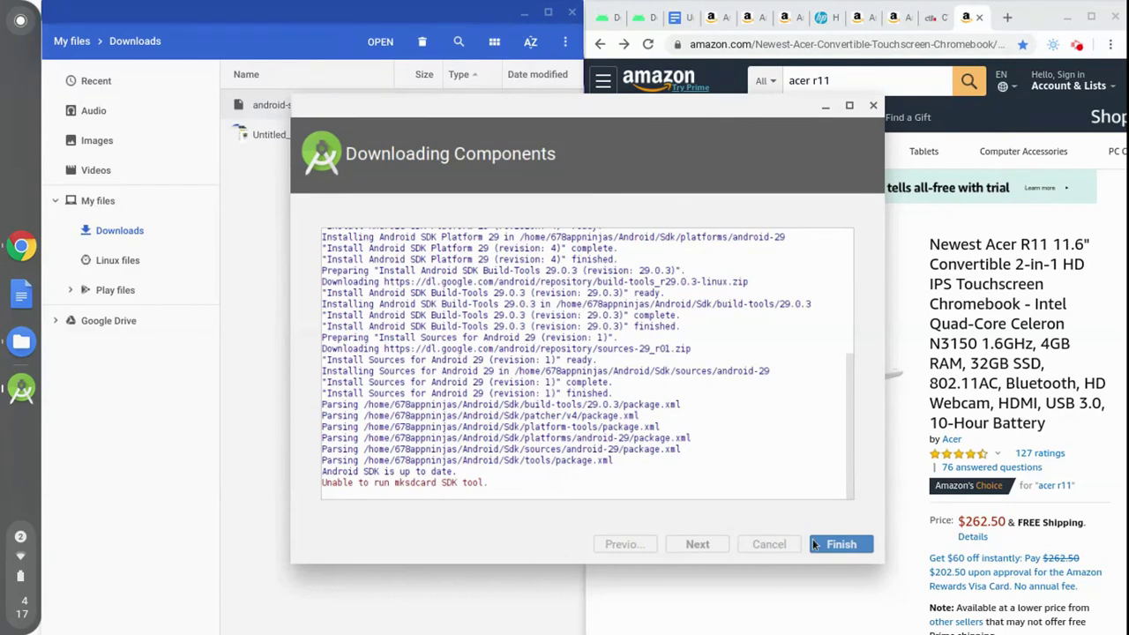
left_click(841, 545)
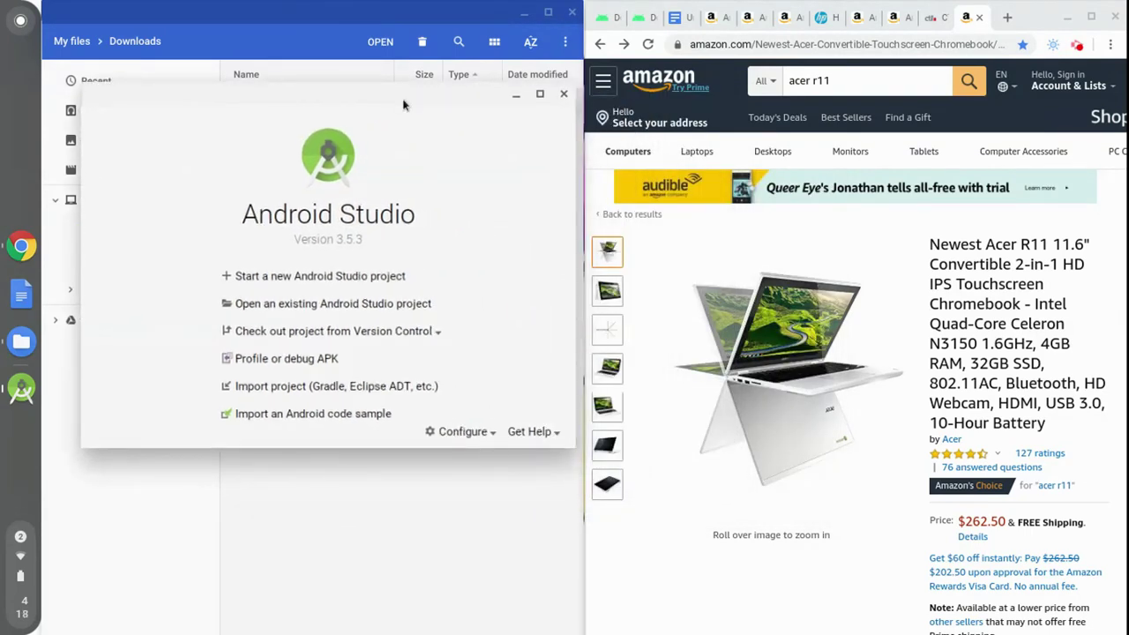
left_click(1052, 9)
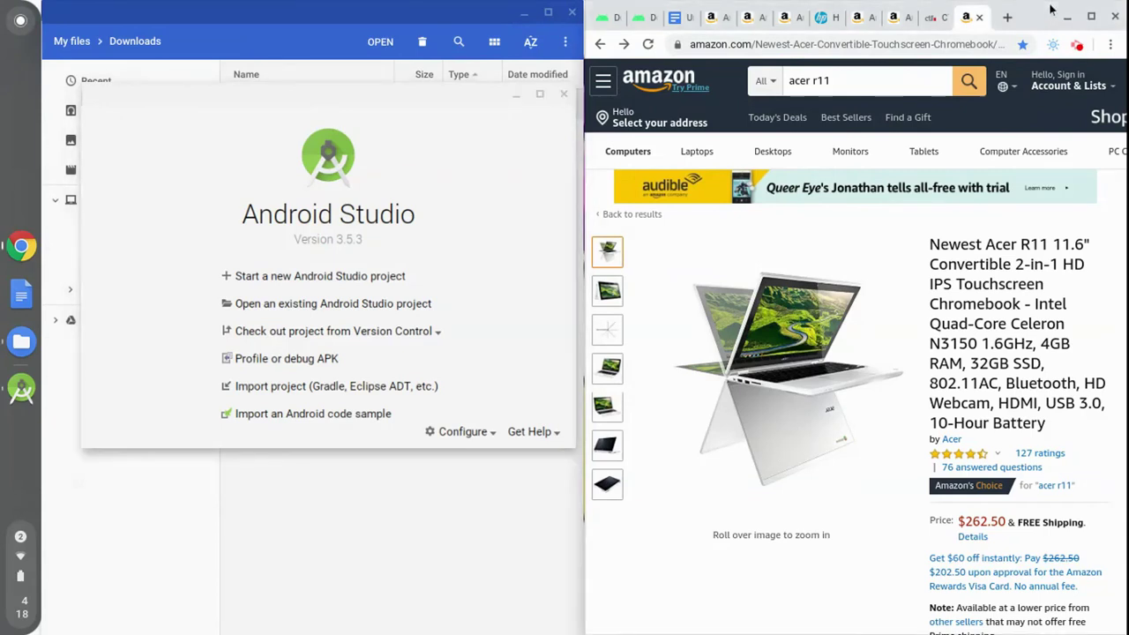